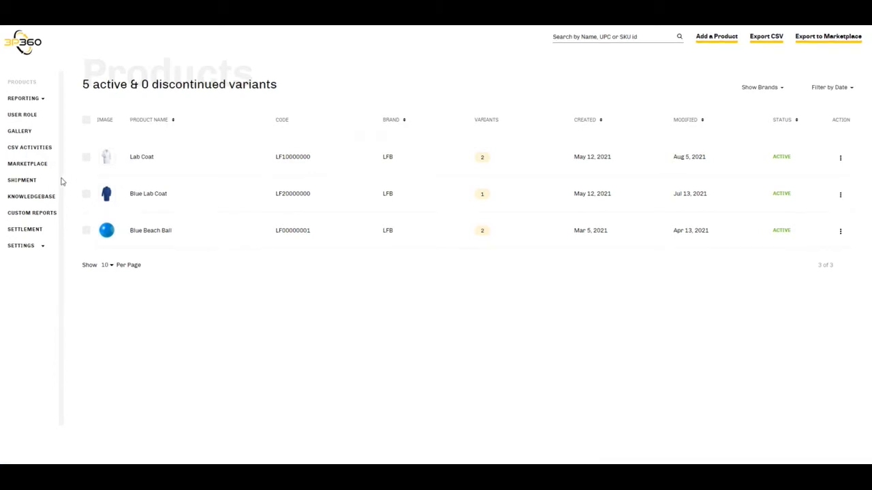
# Open the shipment list and start a new manual shipment
pyautogui.click(23, 182)
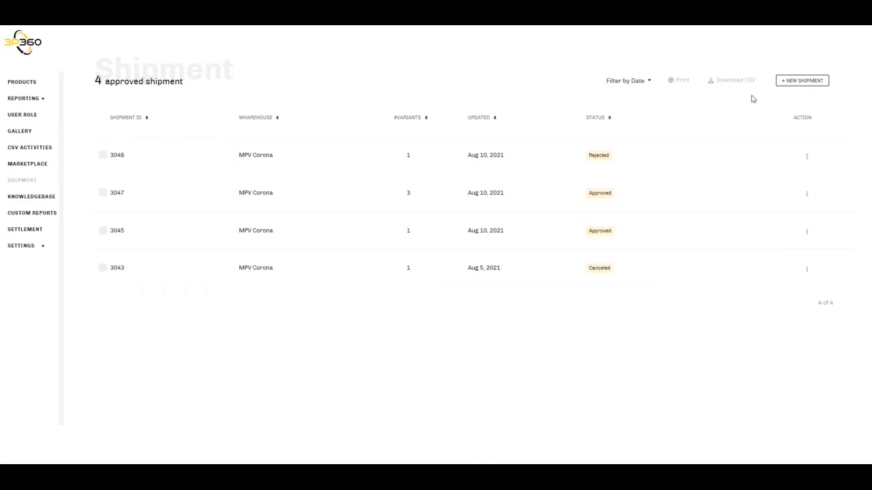
pyautogui.click(804, 82)
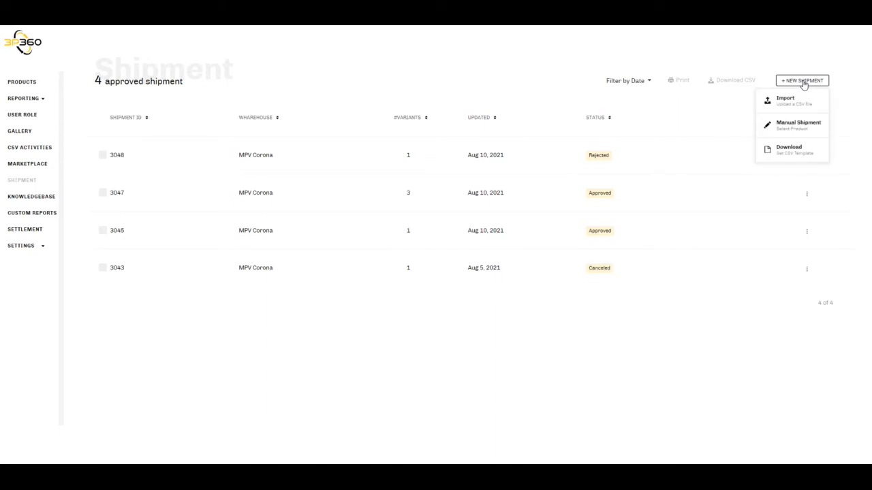
pyautogui.click(786, 129)
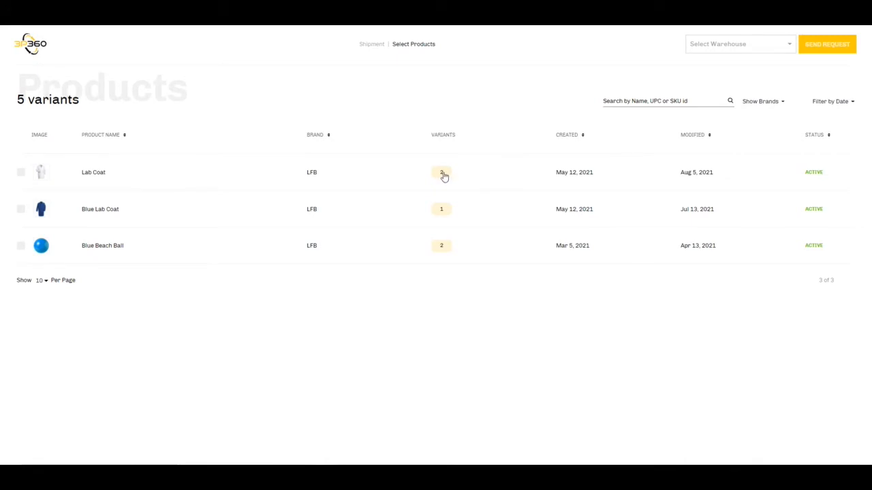
# Add the Blue Lab Coat, S variant to the shipment with a quantity of 5
pyautogui.click(441, 211)
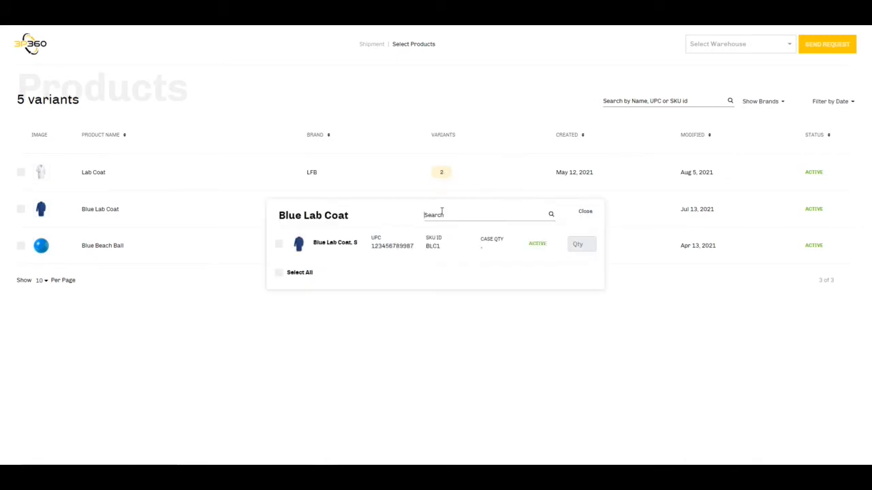
pyautogui.click(278, 246)
pyautogui.click(585, 245)
pyautogui.write('5')
pyautogui.click(585, 212)
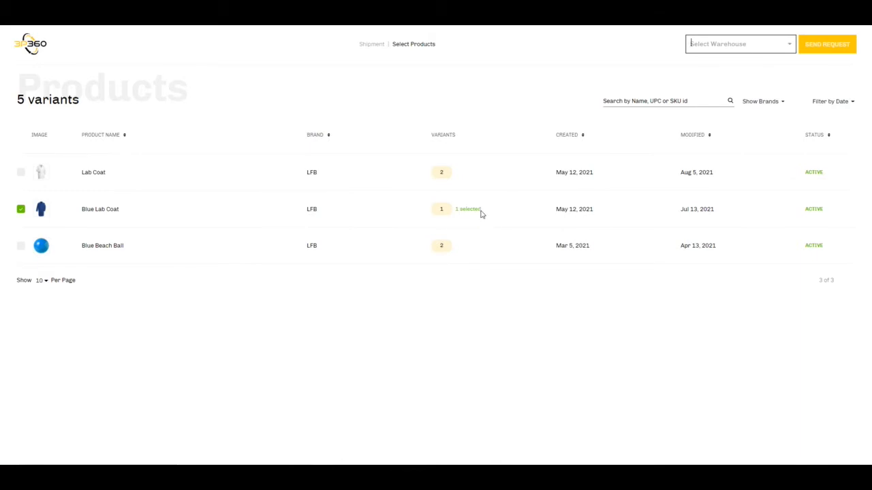
# Add the Lab Coat, M and Lab Coat, S variants to the shipment with a quantity of 5 each
pyautogui.click(441, 176)
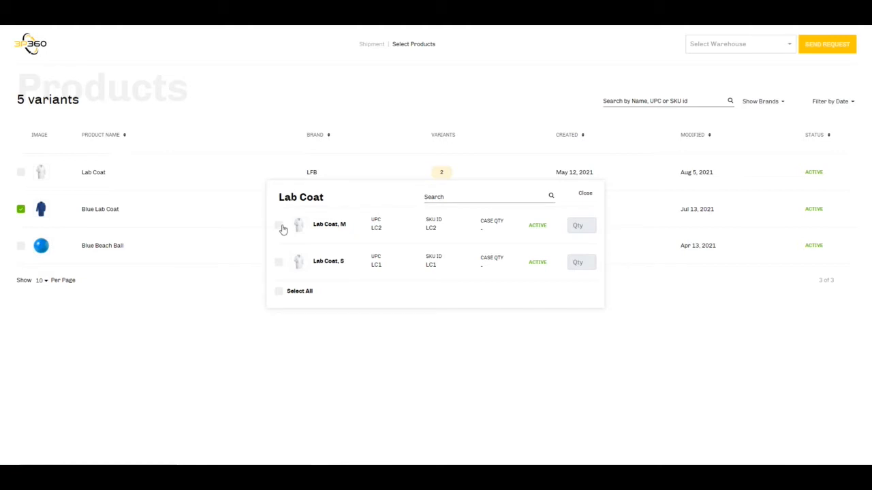
pyautogui.click(279, 226)
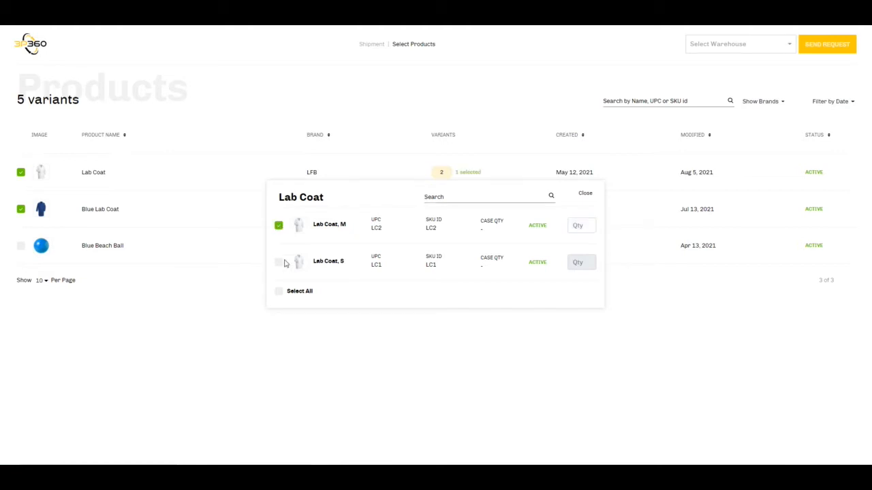
pyautogui.click(279, 263)
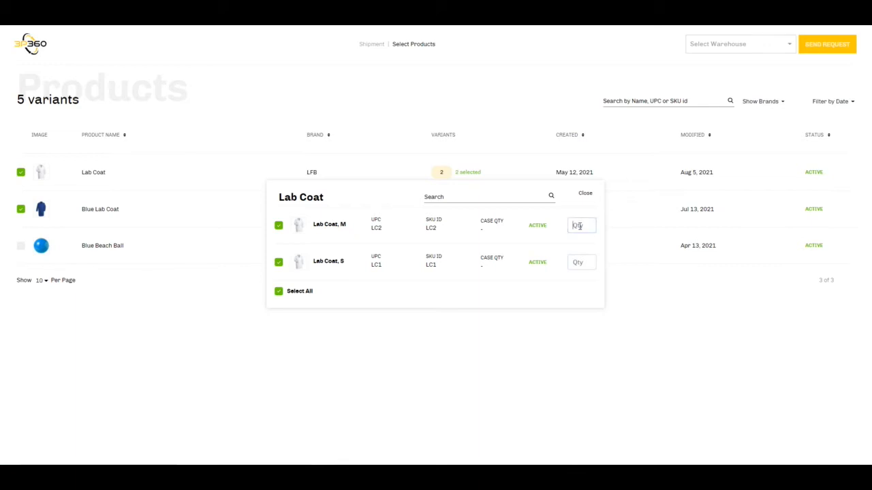
pyautogui.write('56')
pyautogui.click(584, 194)
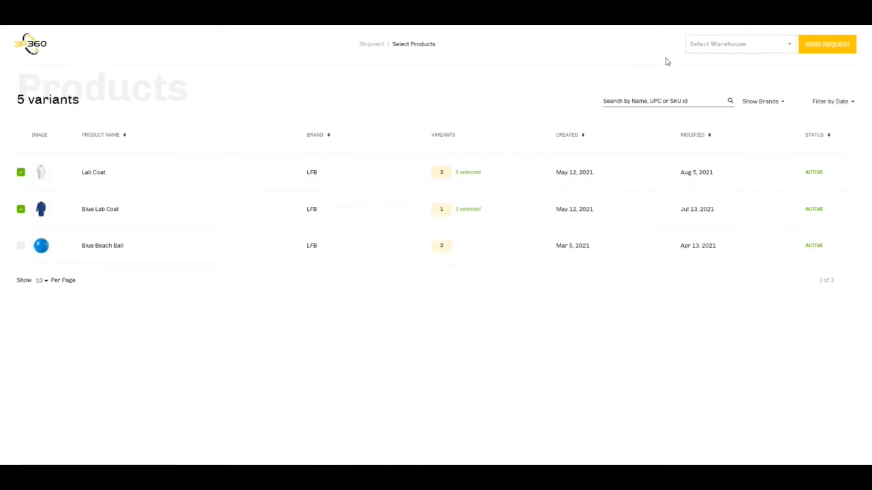
# Choose MPV Corona as the warehouse and send the shipment request to MPV without a note
pyautogui.click(751, 47)
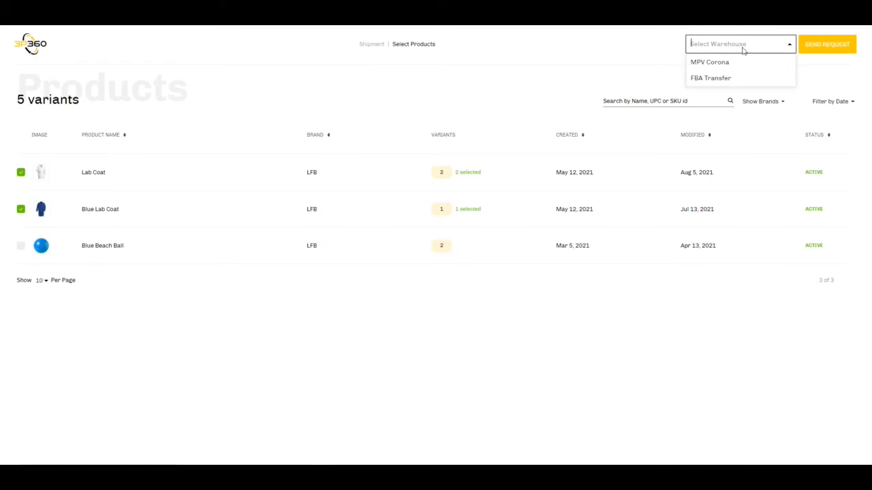
pyautogui.click(724, 64)
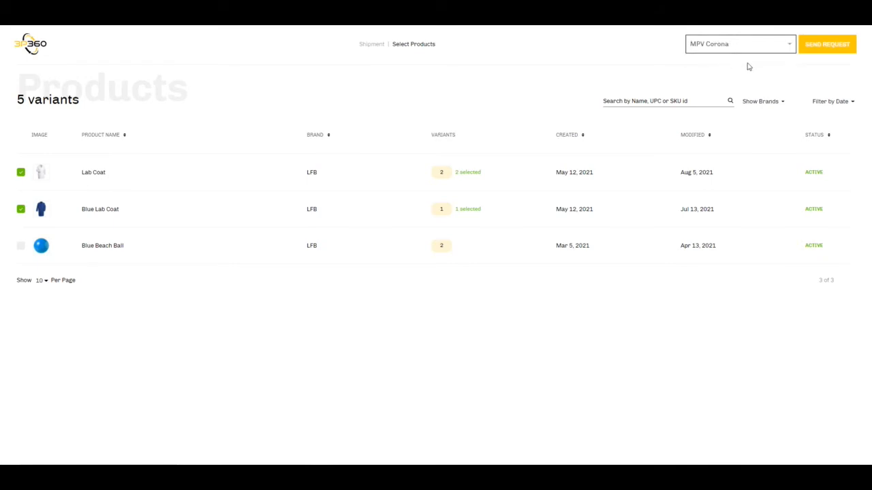
pyautogui.click(827, 45)
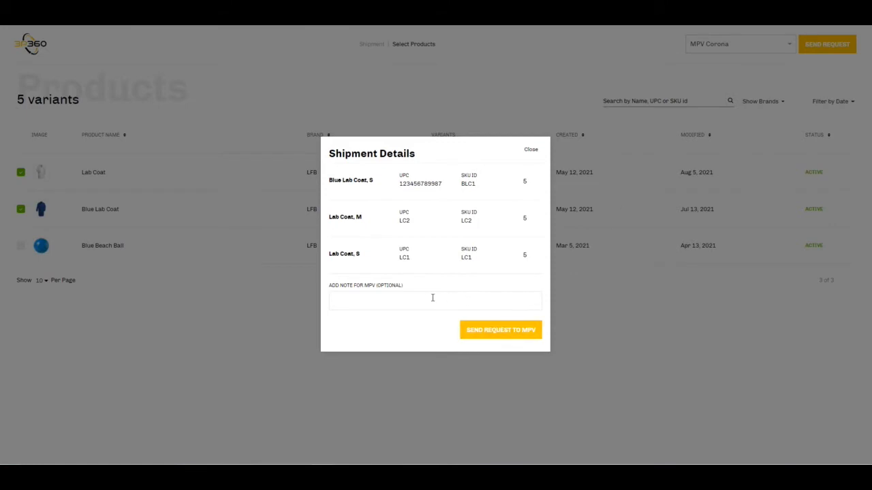
pyautogui.click(497, 331)
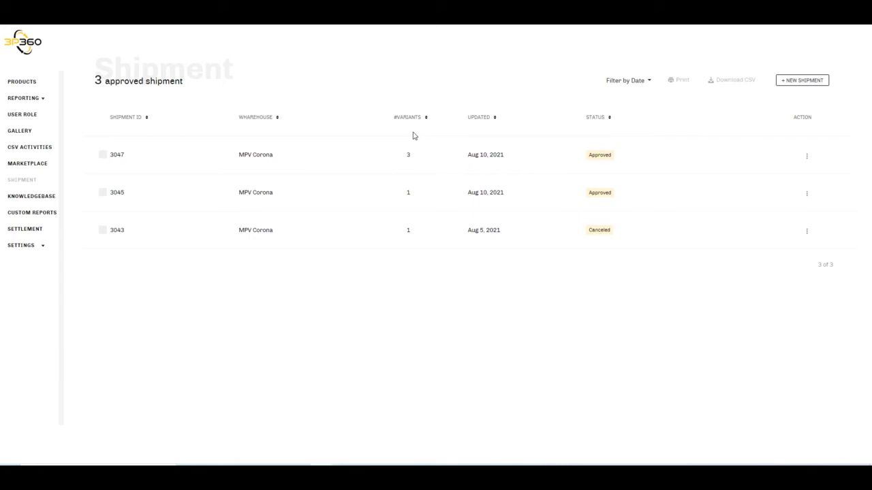
# Download the CSV template for new shipments and switch to the filled-in import_shipment_template test3 file in Excel
pyautogui.click(807, 82)
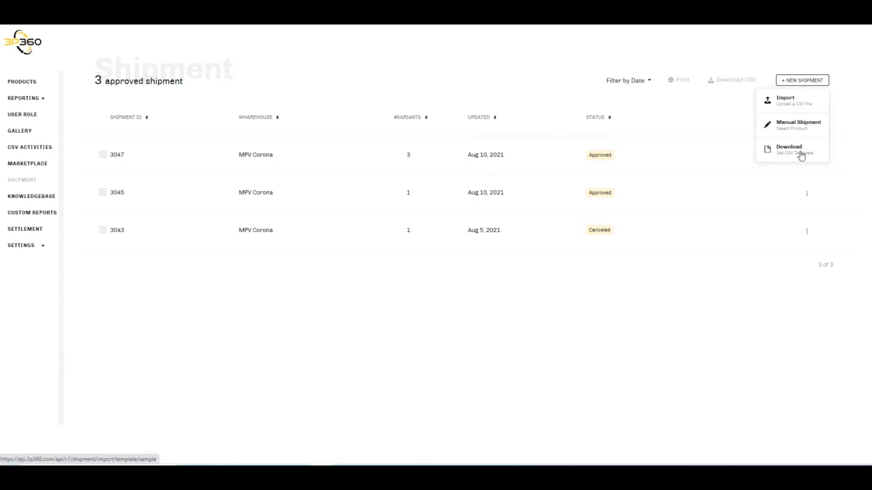
pyautogui.click(801, 156)
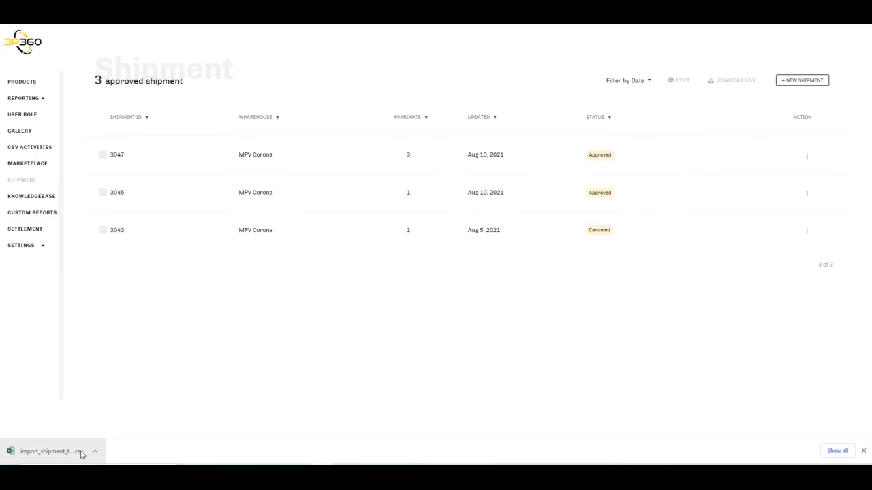
pyautogui.moveTo(367, 477)
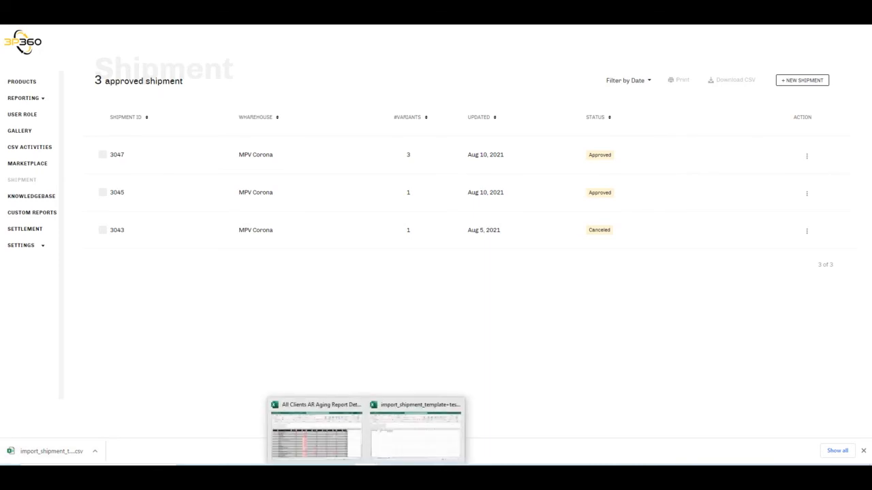
pyautogui.click(416, 434)
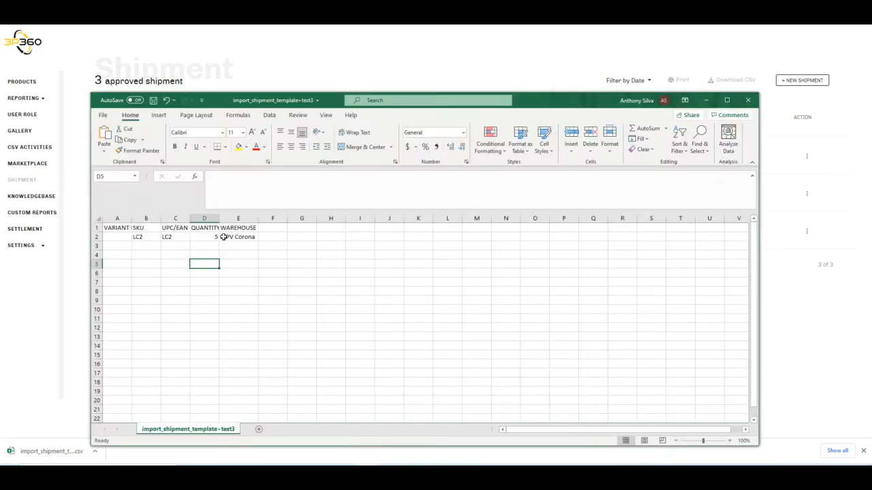
# Review the SKU, UPC/EAN, quantity and warehouse entries in row 2 of the shipment template
pyautogui.click(146, 238)
pyautogui.press('Tab')
pyautogui.press('Tab')
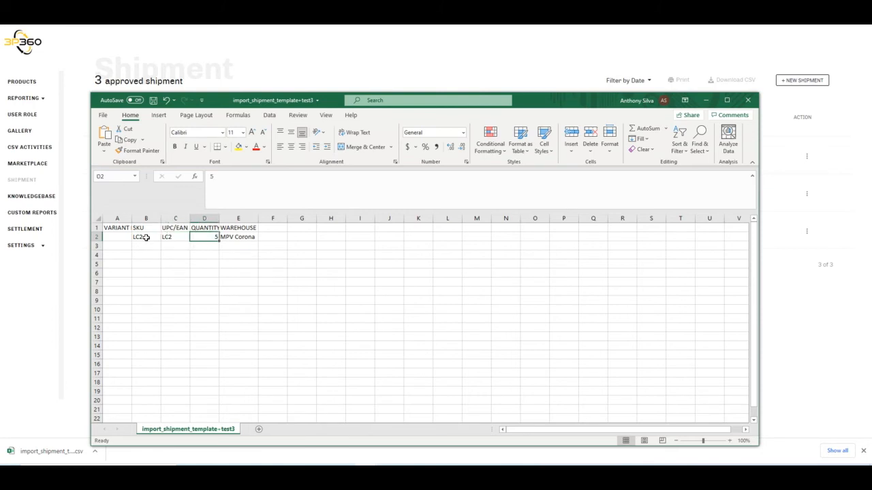
pyautogui.press('Tab')
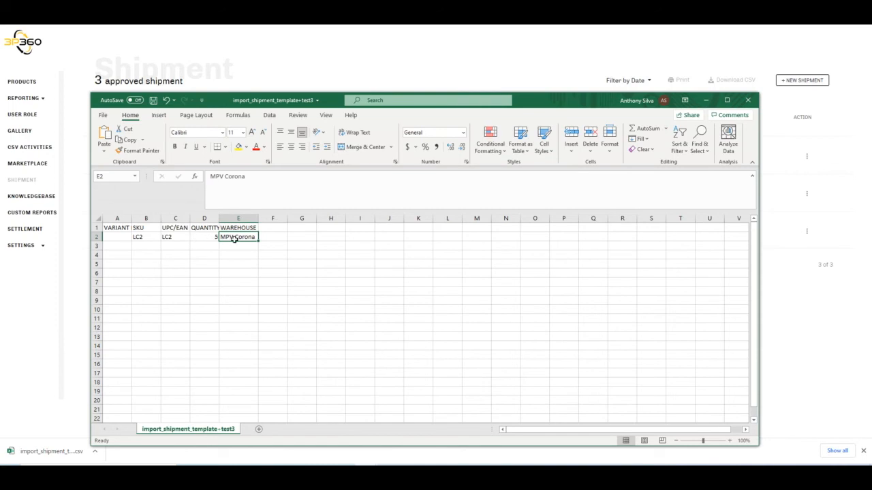
pyautogui.click(103, 115)
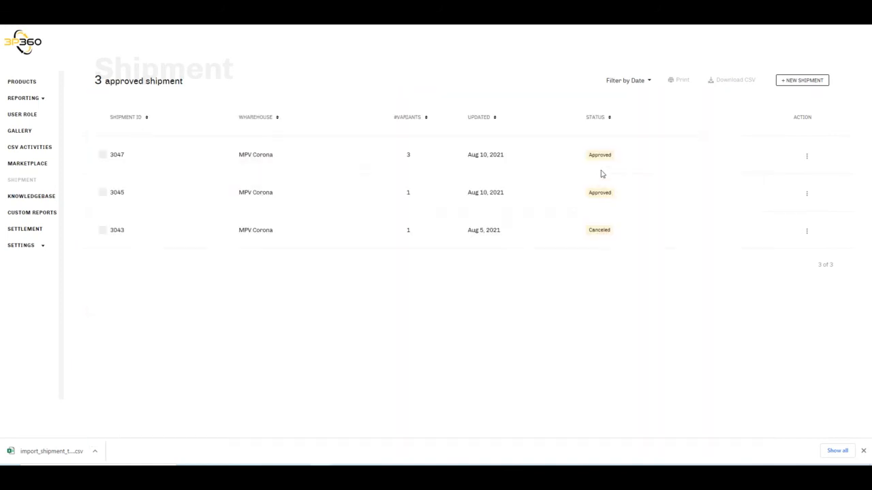
# Import the import_shipment_template test3 CSV file as a new shipment in 3P360 and refresh the CSV history
pyautogui.click(798, 82)
pyautogui.click(790, 100)
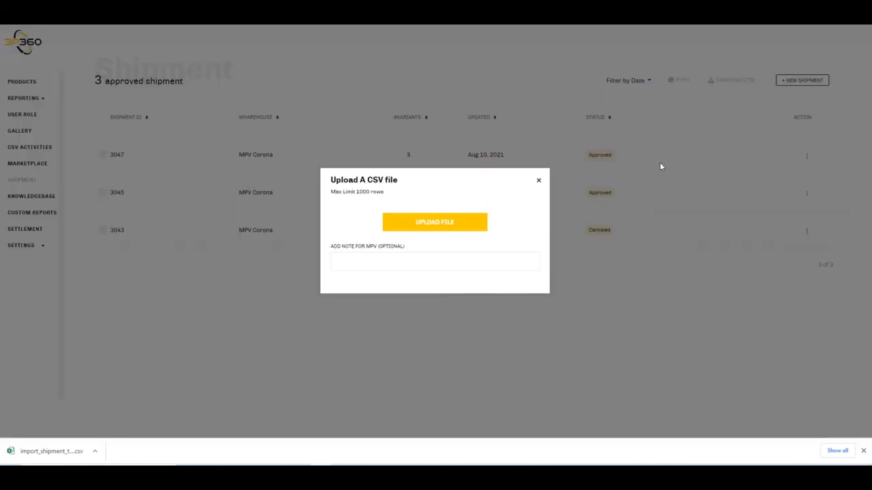
pyautogui.click(428, 222)
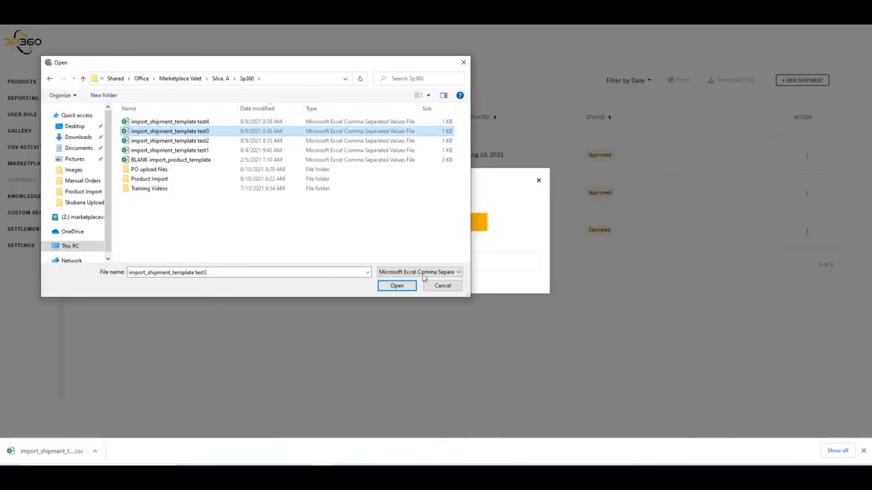
pyautogui.click(398, 285)
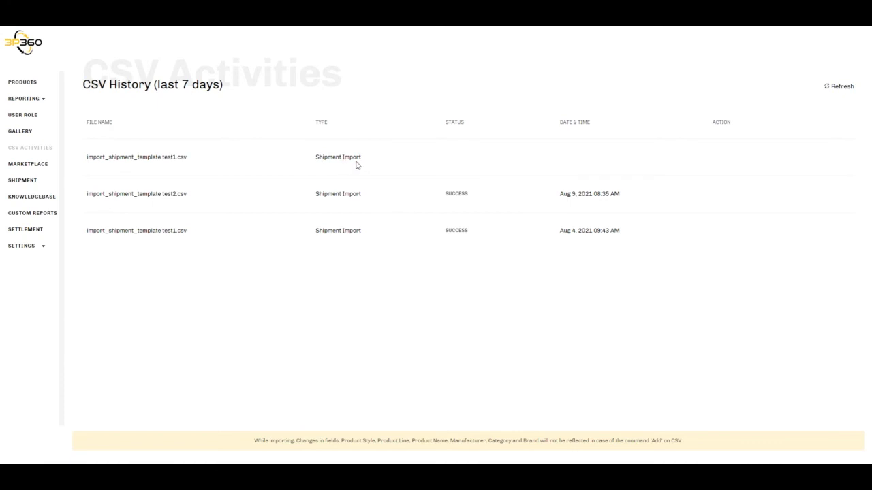
pyautogui.click(842, 87)
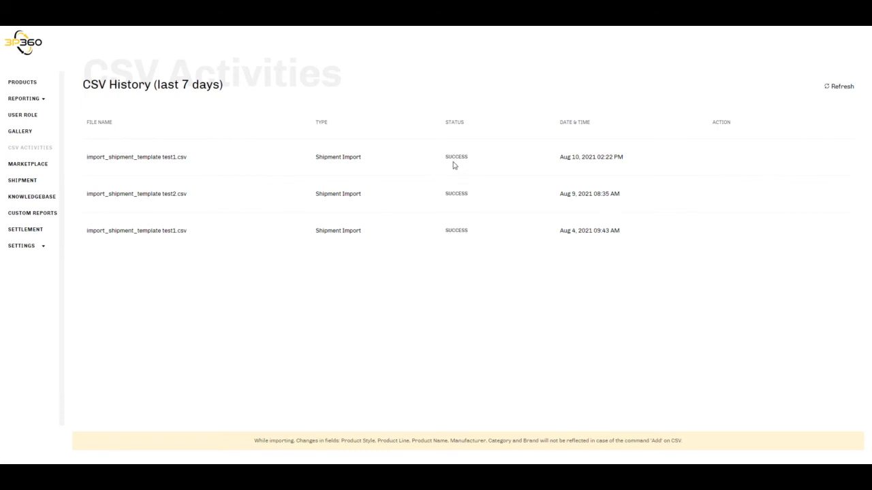
# Select the approved three-variant shipment in the shipment list and print its shipment document
pyautogui.click(23, 181)
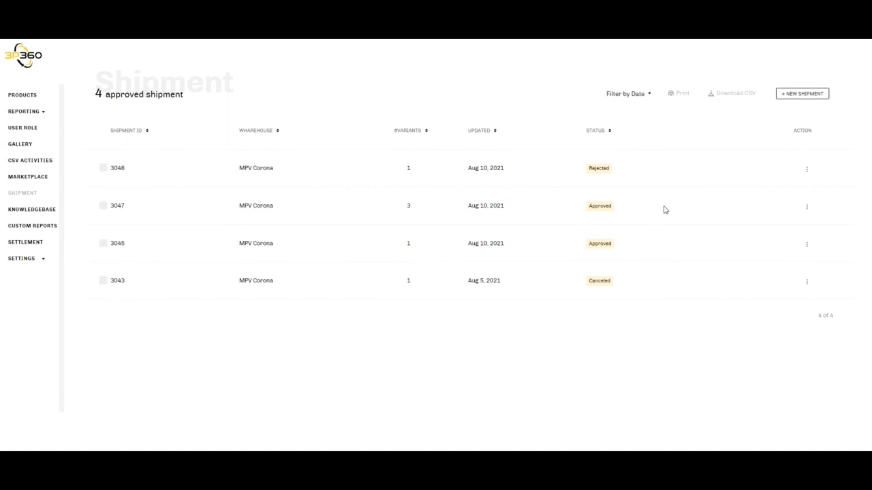
pyautogui.click(104, 208)
pyautogui.click(681, 94)
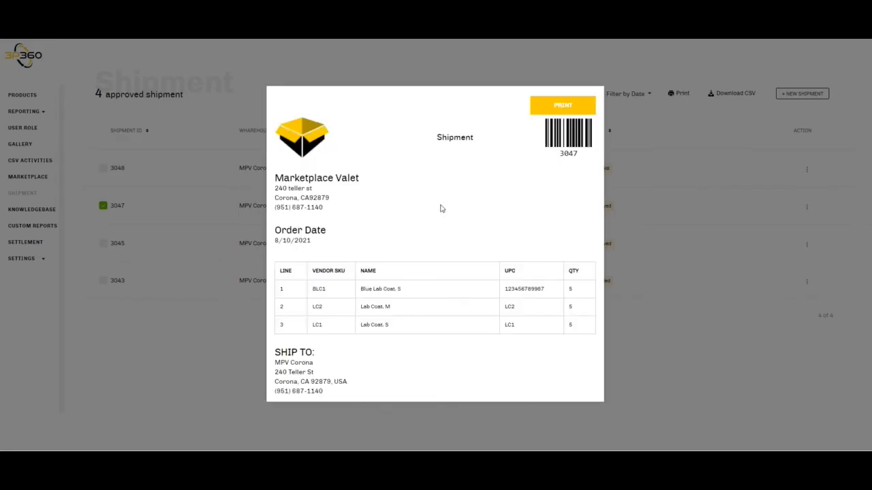
pyautogui.click(563, 106)
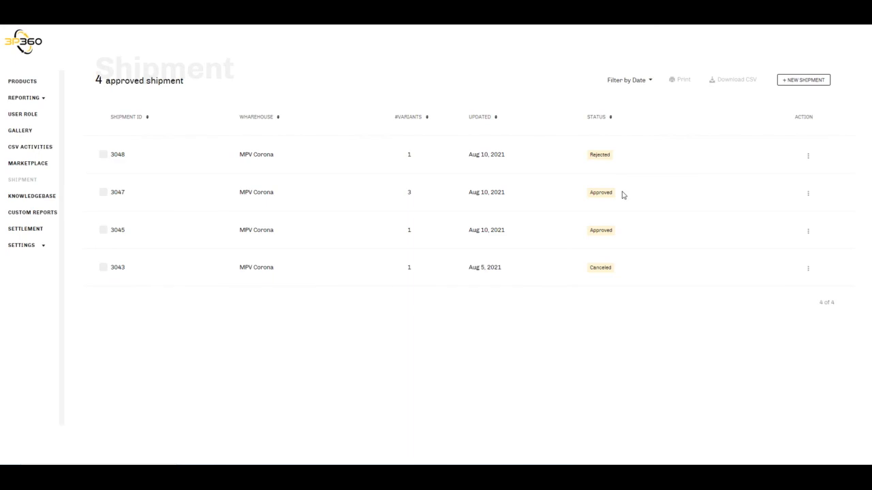